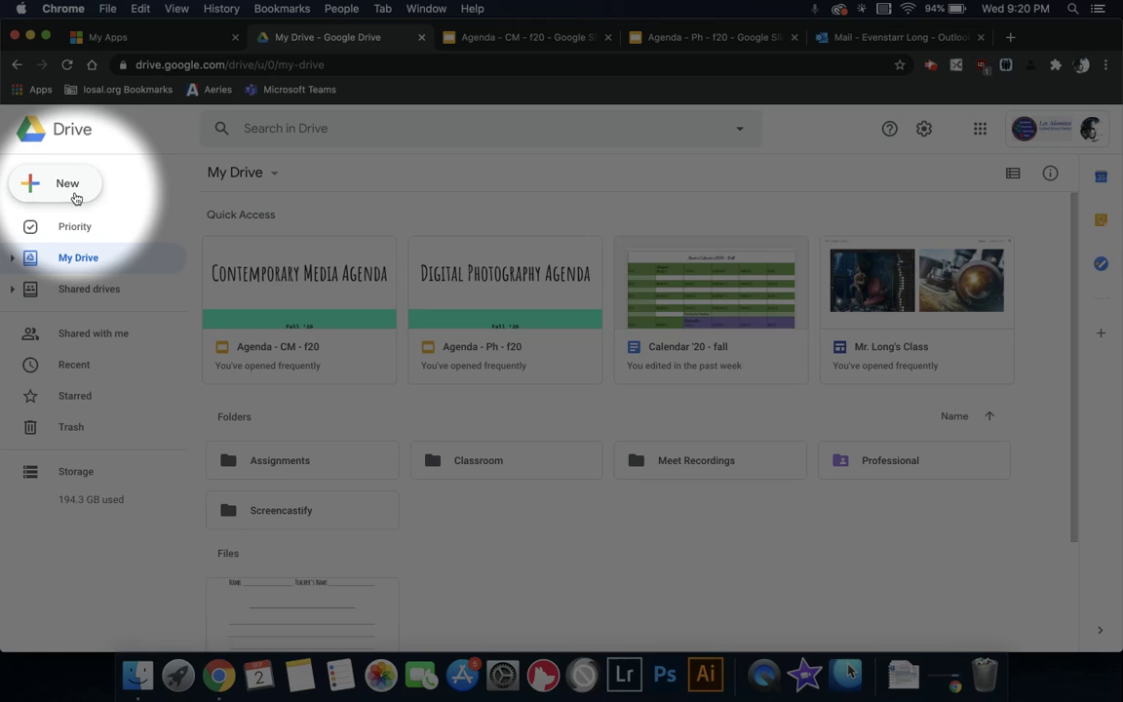
# Bring up My Drive's create menu with New folder, Upload, Docs, Sheets and Slides options
pyautogui.click(76, 198)
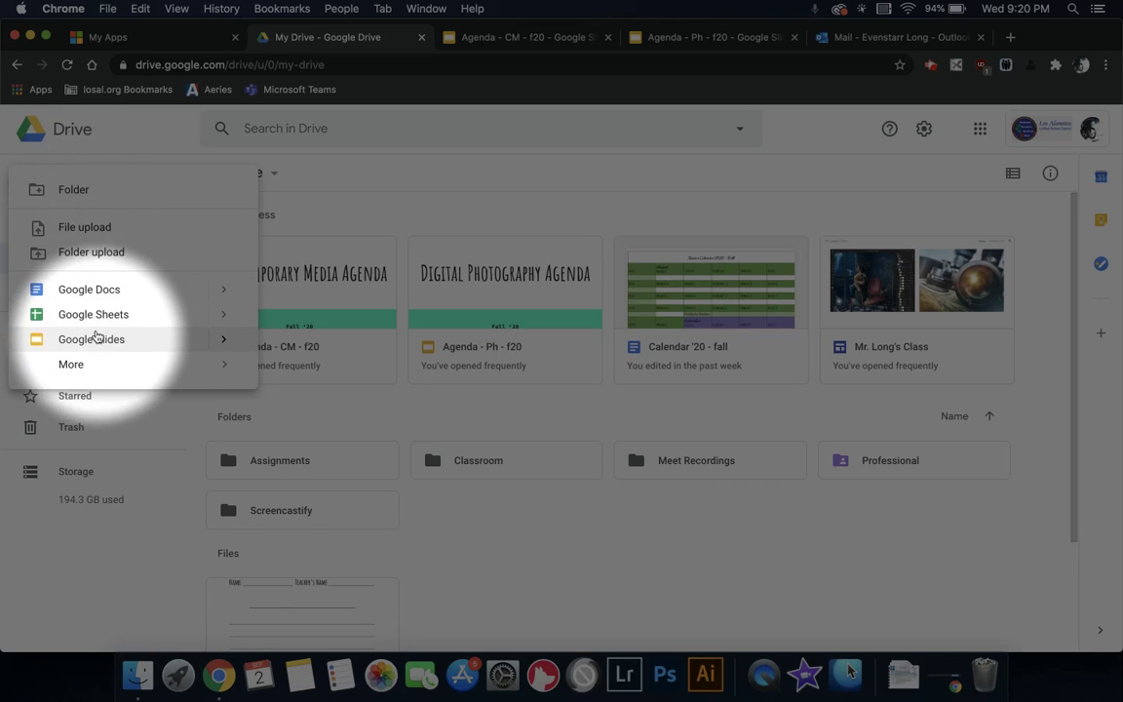
pyautogui.moveTo(90, 366)
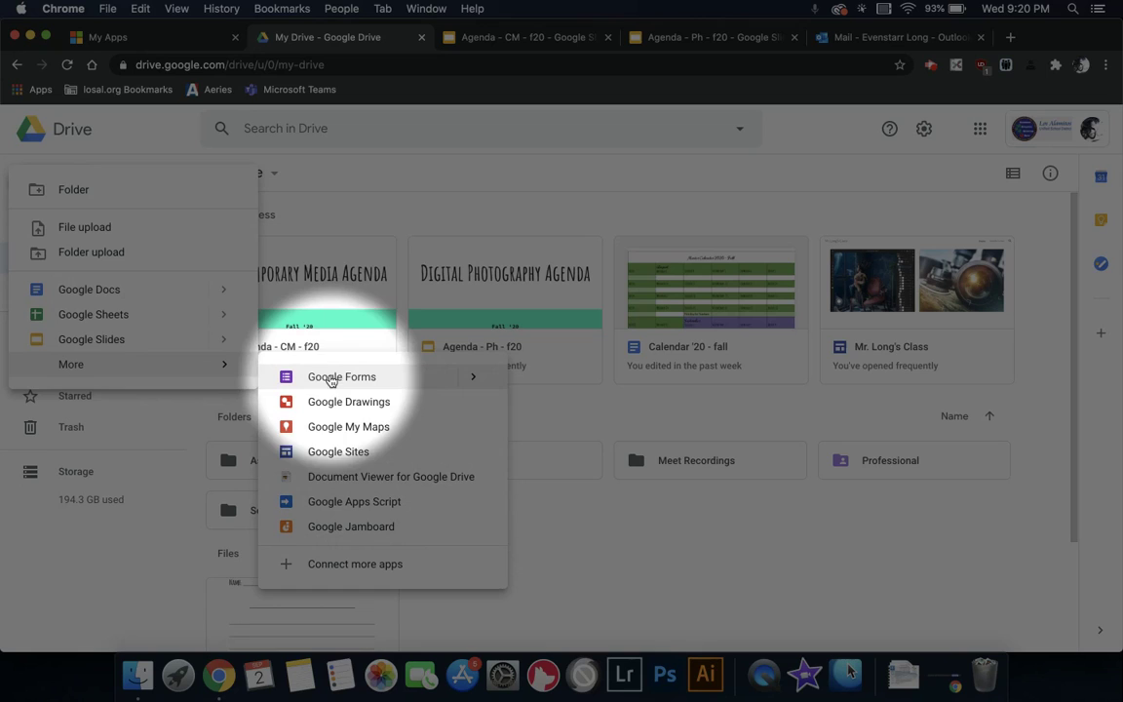
pyautogui.click(627, 539)
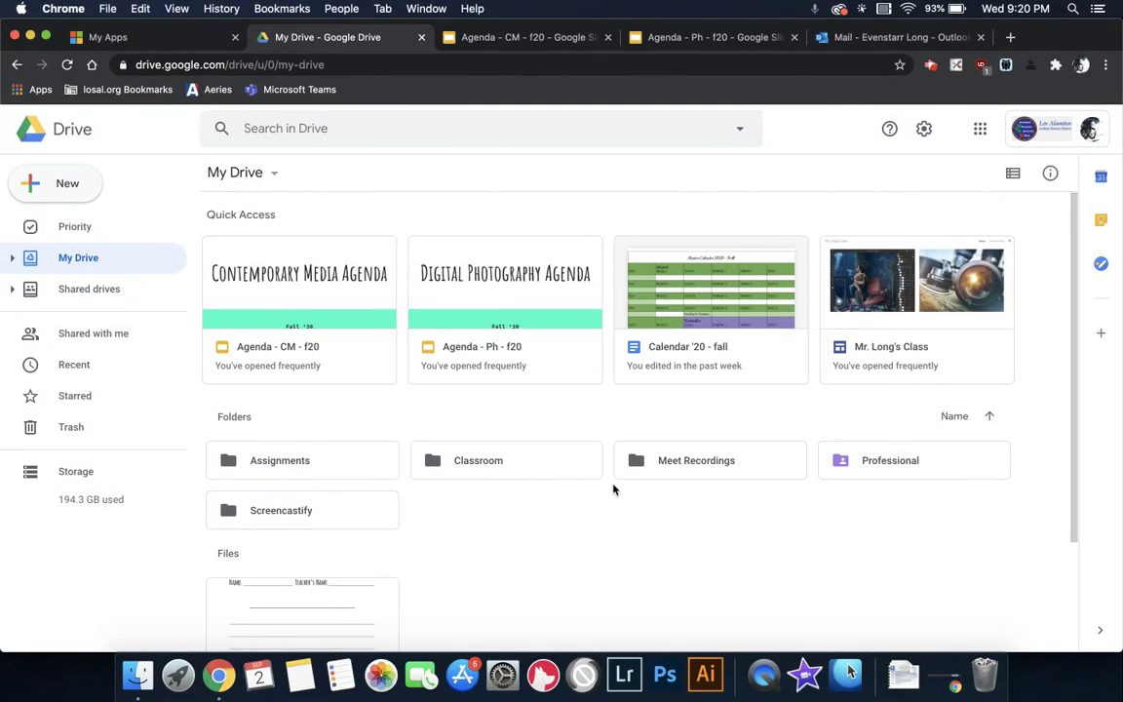
pyautogui.rightClick(597, 539)
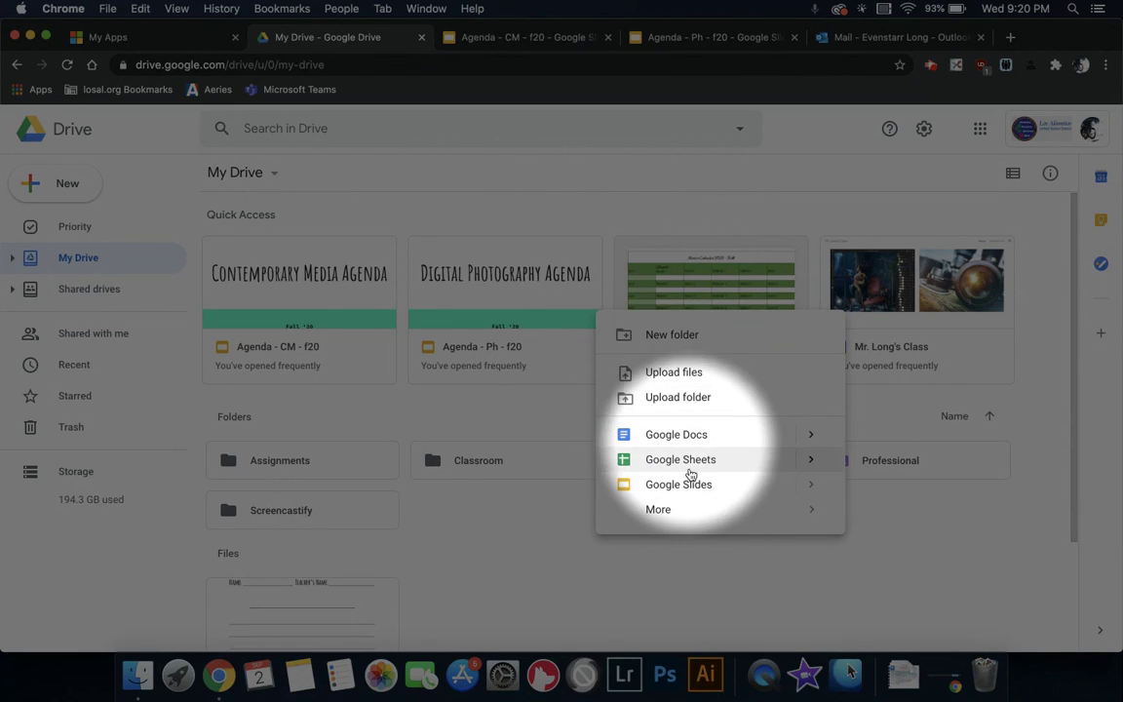
# Make a new folder in My Drive named 'New Class'
pyautogui.click(682, 341)
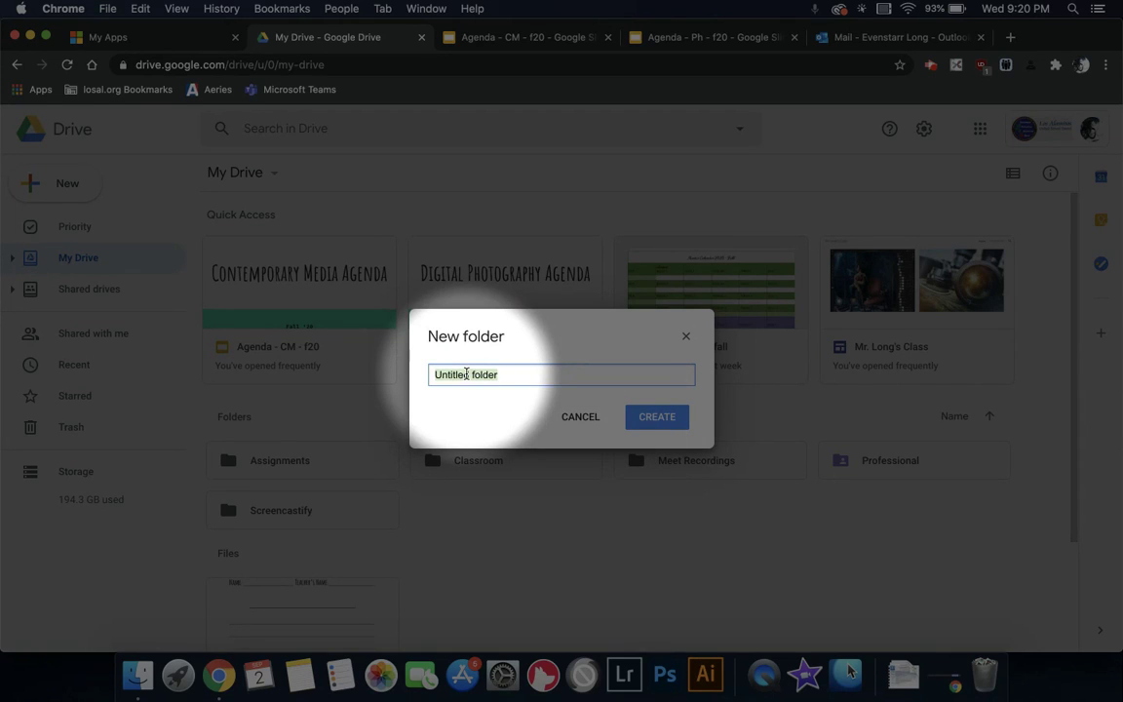
pyautogui.write('New Fo')
pyautogui.press('BackSpace')
pyautogui.press('BackSpace')
pyautogui.press('BackSpace')
pyautogui.press('BackSpace')
pyautogui.press('BackSpace')
pyautogui.press('BackSpace')
pyautogui.write('New Class')
pyautogui.click(642, 419)
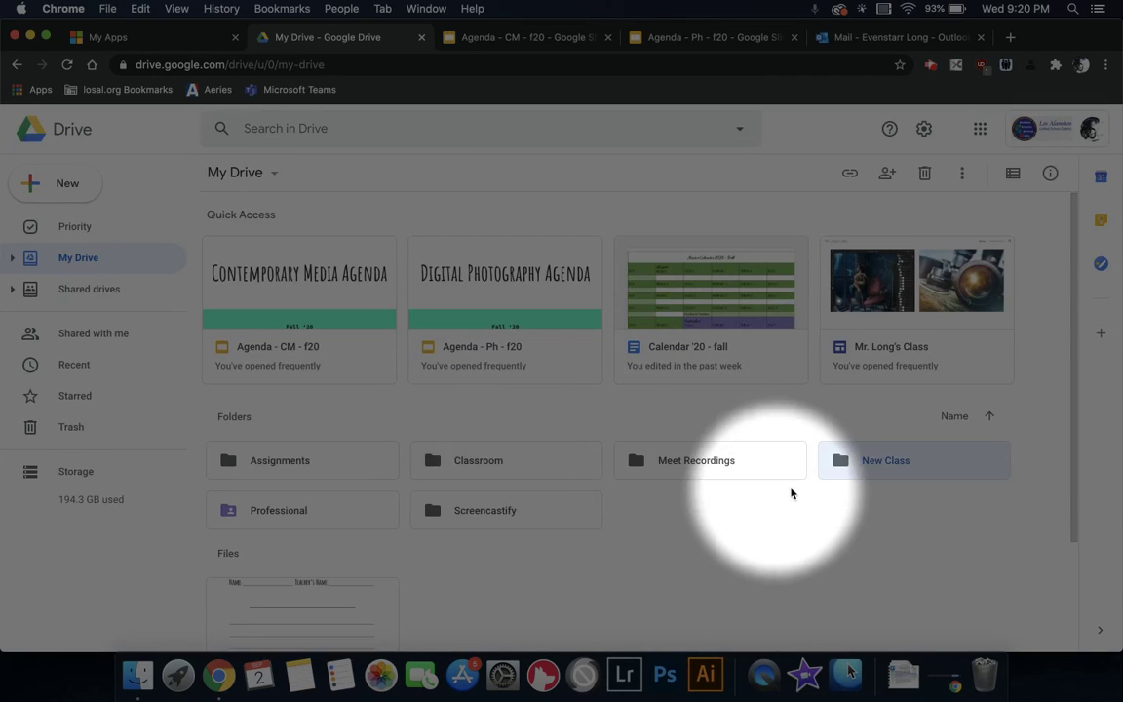
# Open New Class and create a first folder named 'Project 1' inside it
pyautogui.click(893, 464)
pyautogui.click(893, 464)
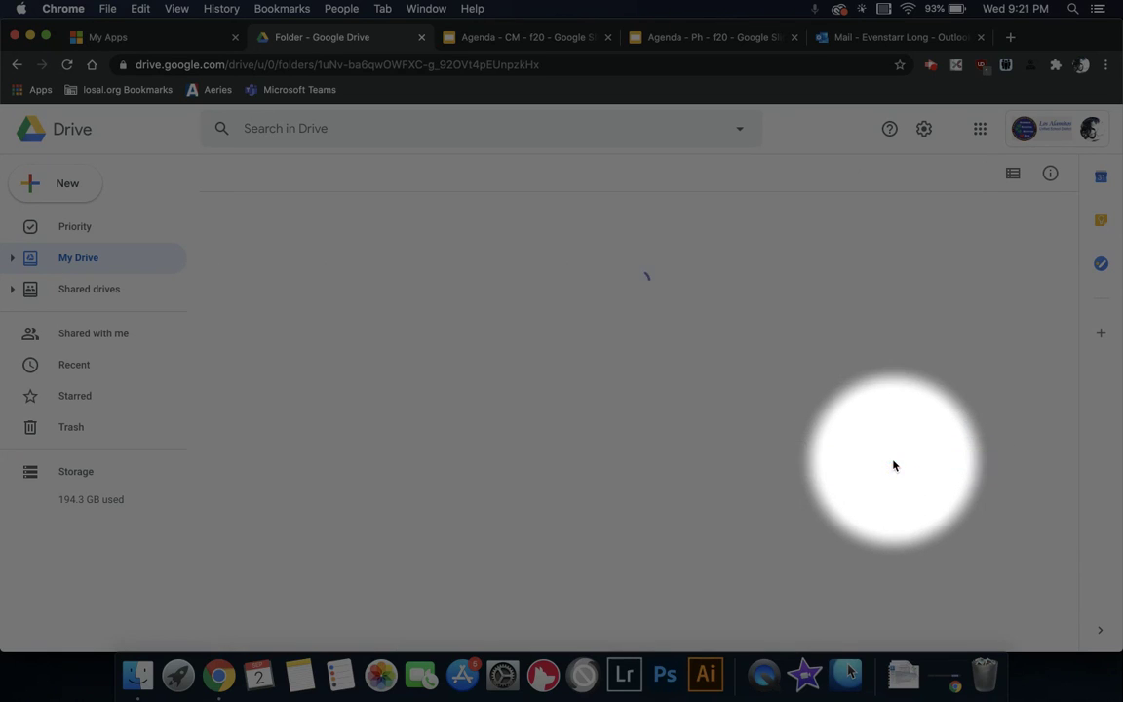
pyautogui.rightClick(453, 294)
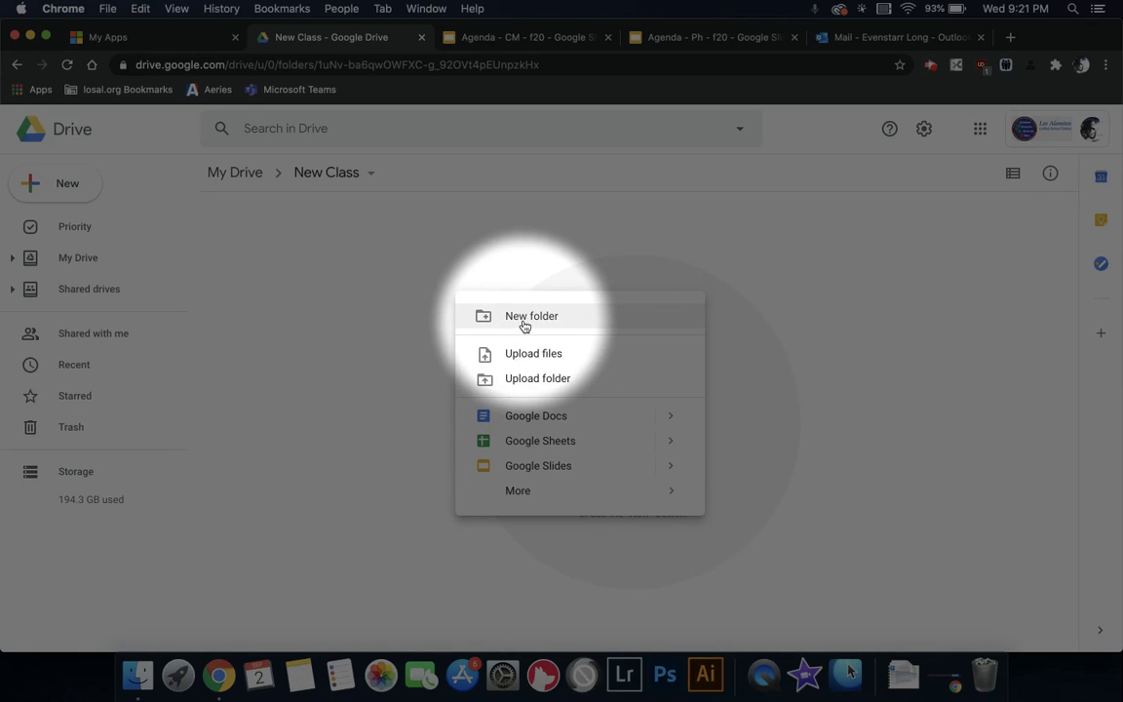
pyautogui.click(406, 320)
pyautogui.rightClick(406, 320)
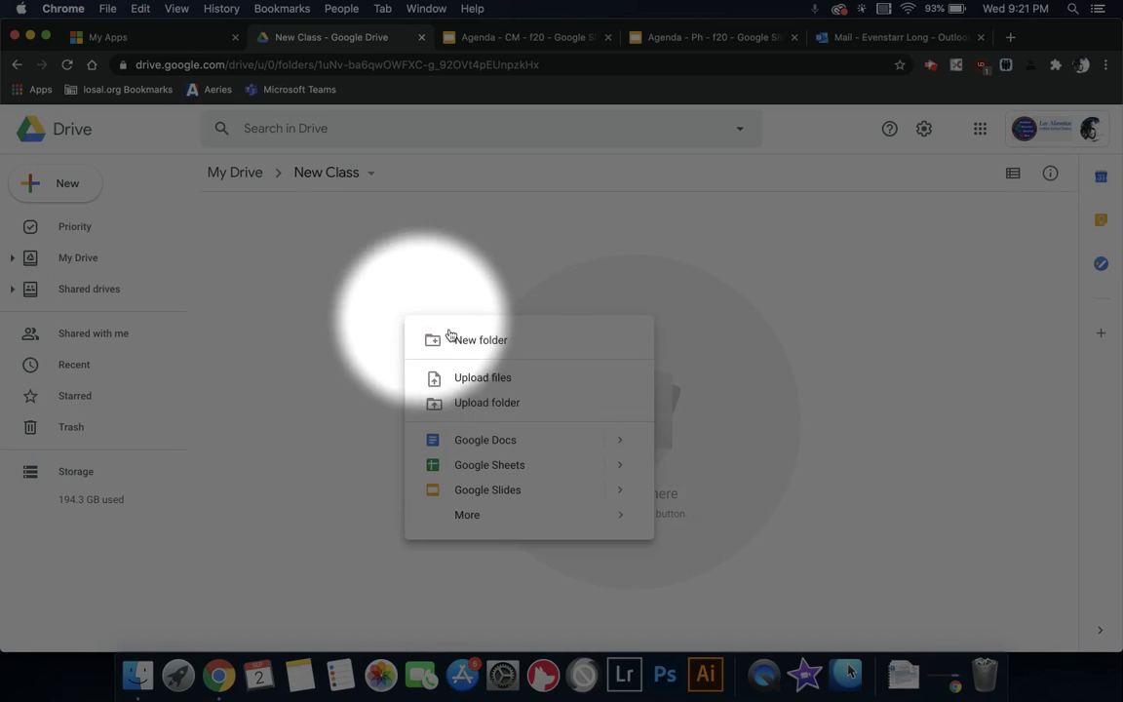
pyautogui.click(514, 339)
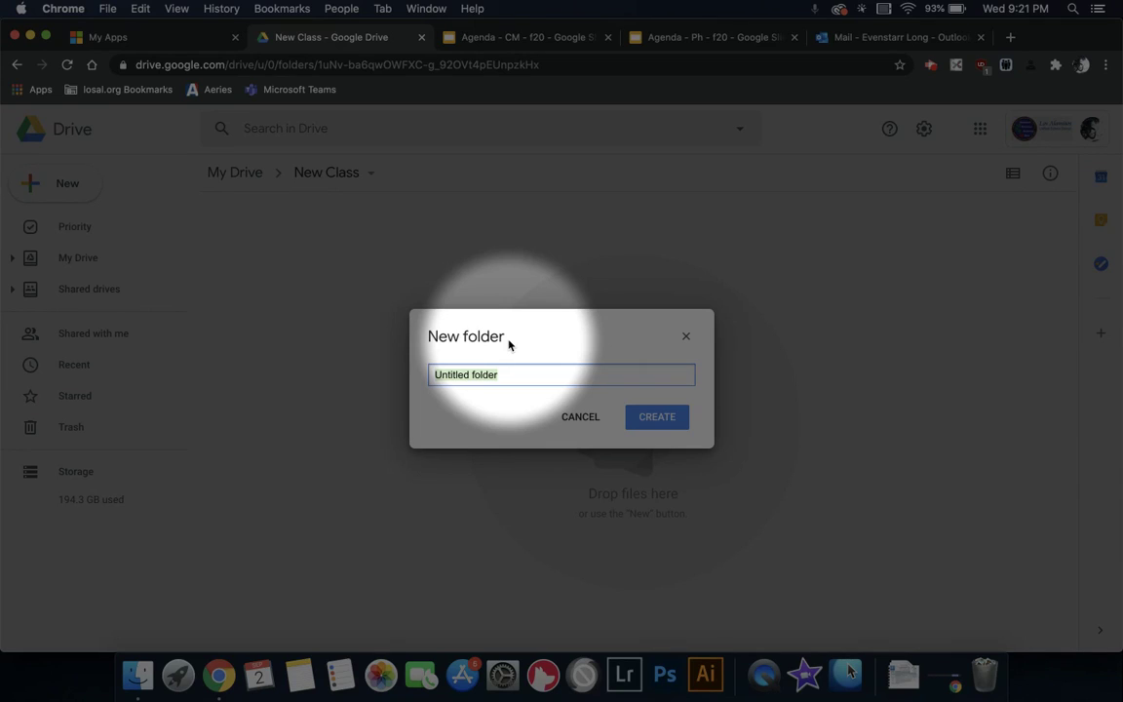
pyautogui.write('P')
pyautogui.press('BackSpace')
pyautogui.write('Projecct')
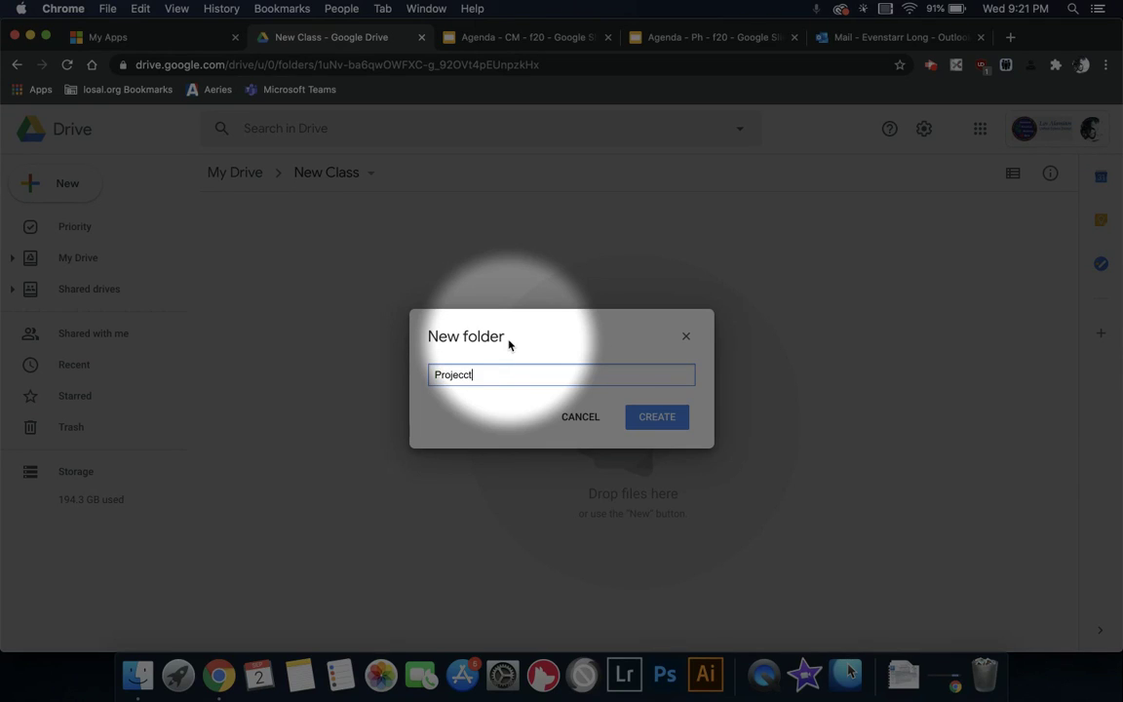
pyautogui.press('BackSpace')
pyautogui.press('BackSpace')
pyautogui.write('t 1')
pyautogui.press('Return')
# Create a second folder named 'Project 1' inside New Class
pyautogui.rightClick(543, 314)
pyautogui.click(516, 327)
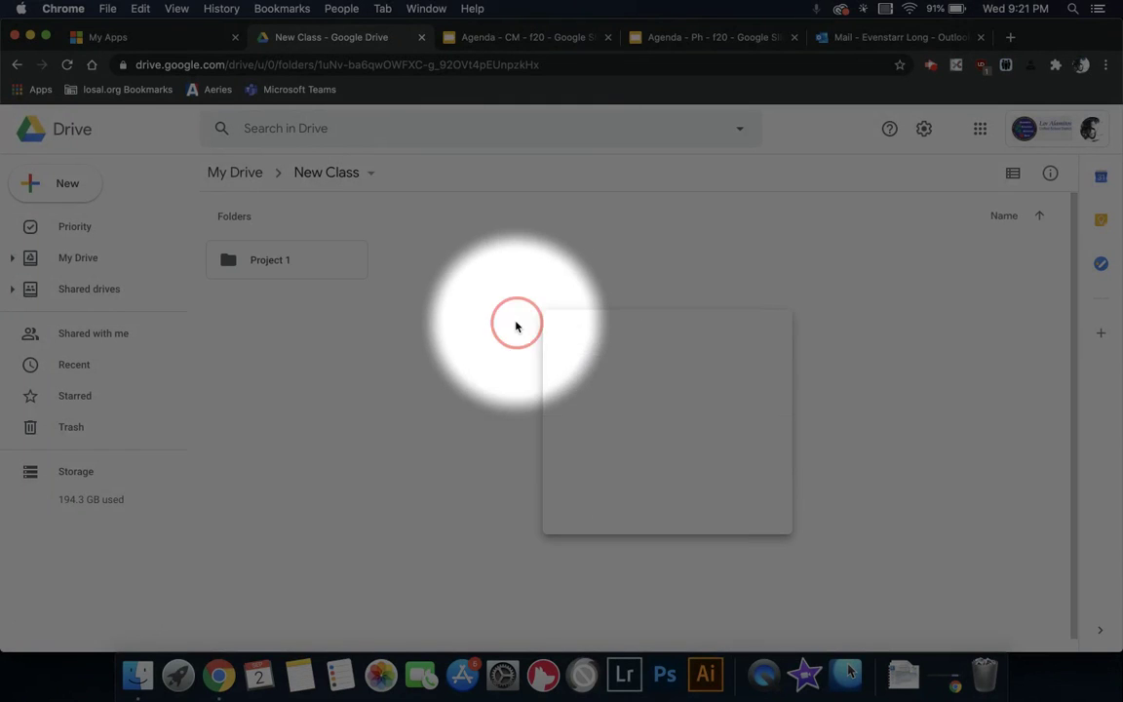
pyautogui.rightClick(461, 313)
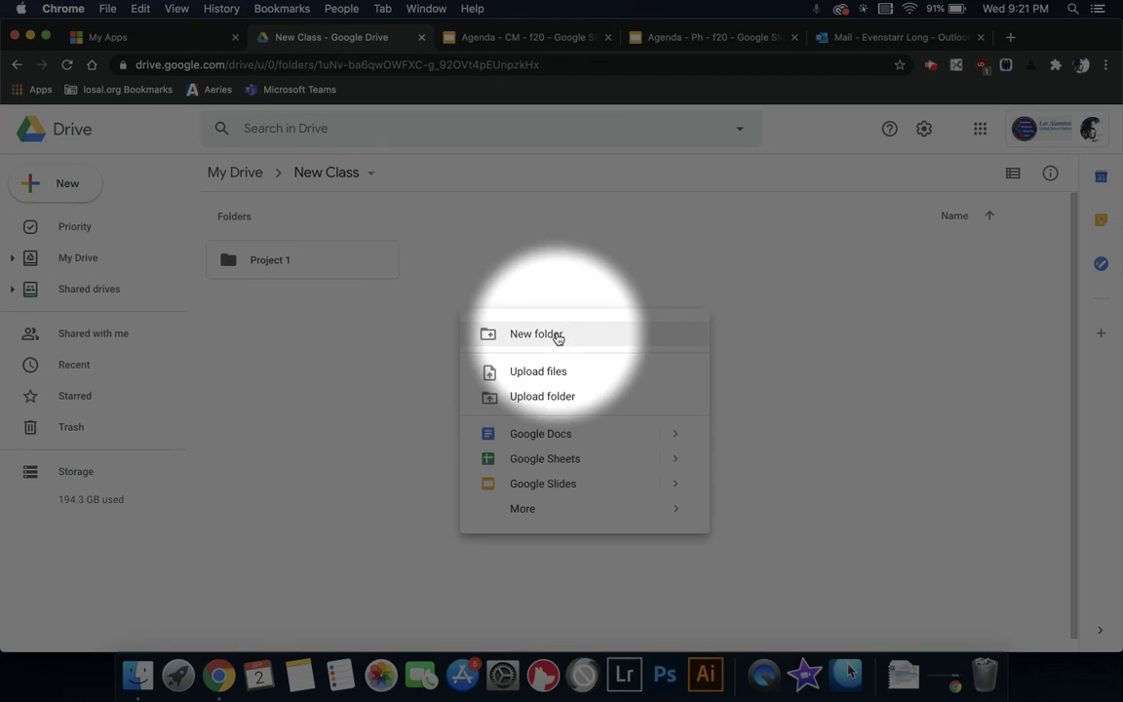
pyautogui.click(536, 333)
pyautogui.write('Proj')
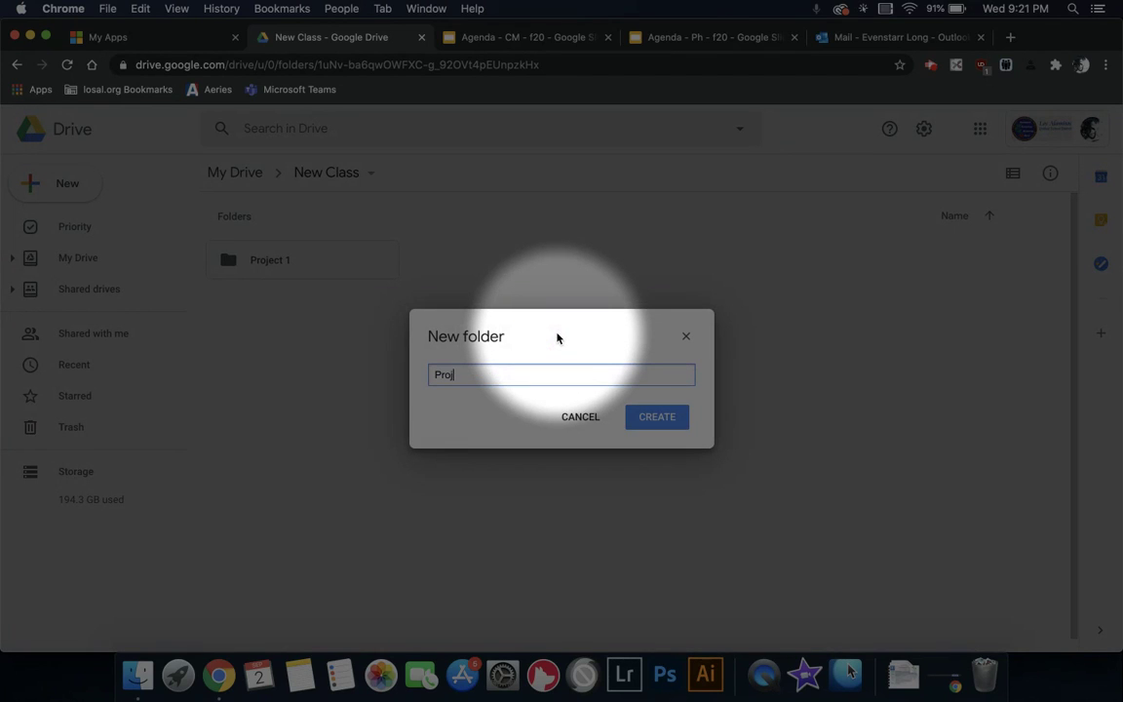
pyautogui.write('ect 1')
pyautogui.press('Return')
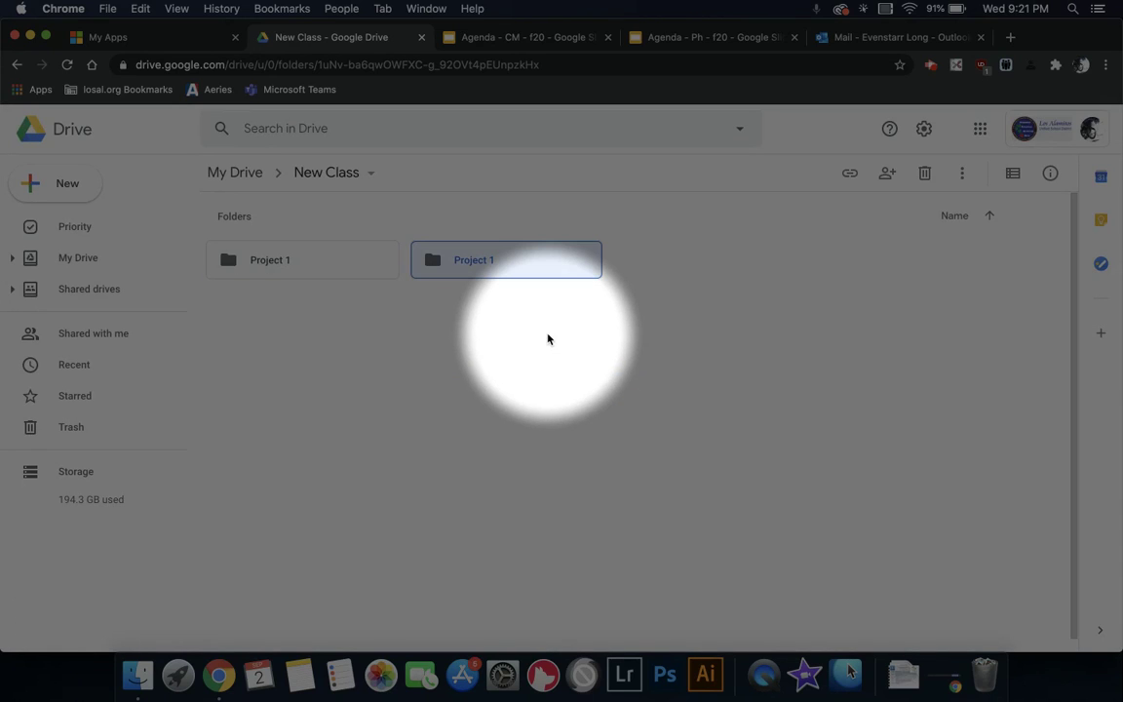
# Change the second Project 1 folder's colour to red
pyautogui.rightClick(522, 265)
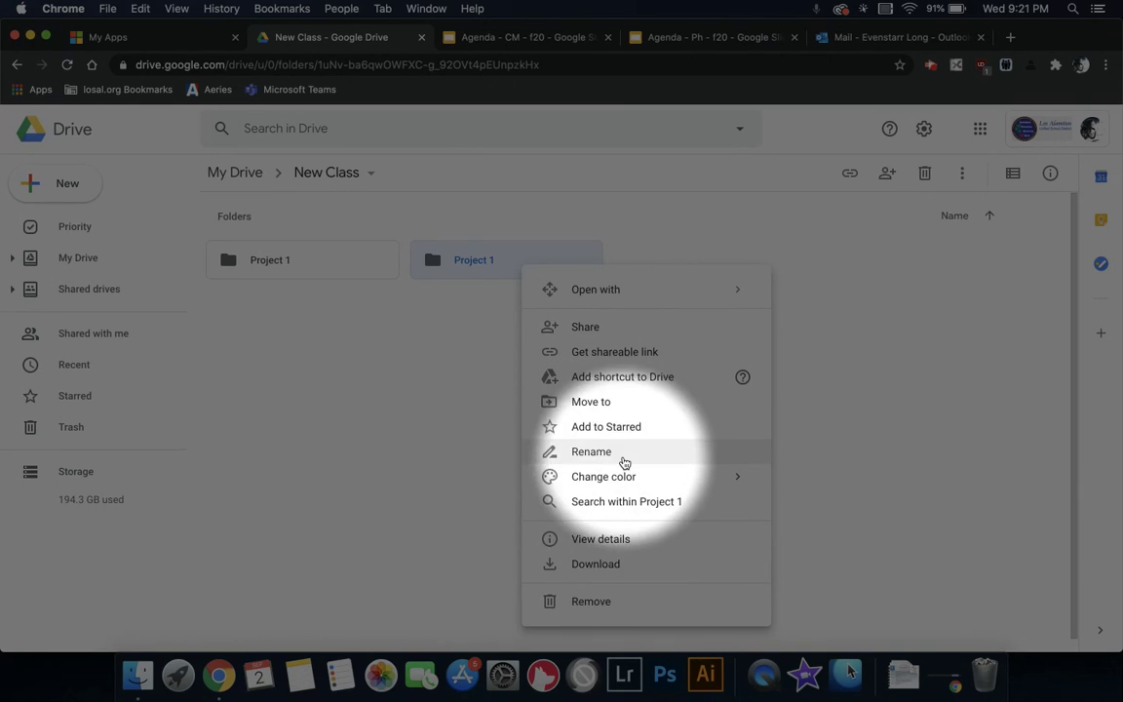
pyautogui.moveTo(624, 482)
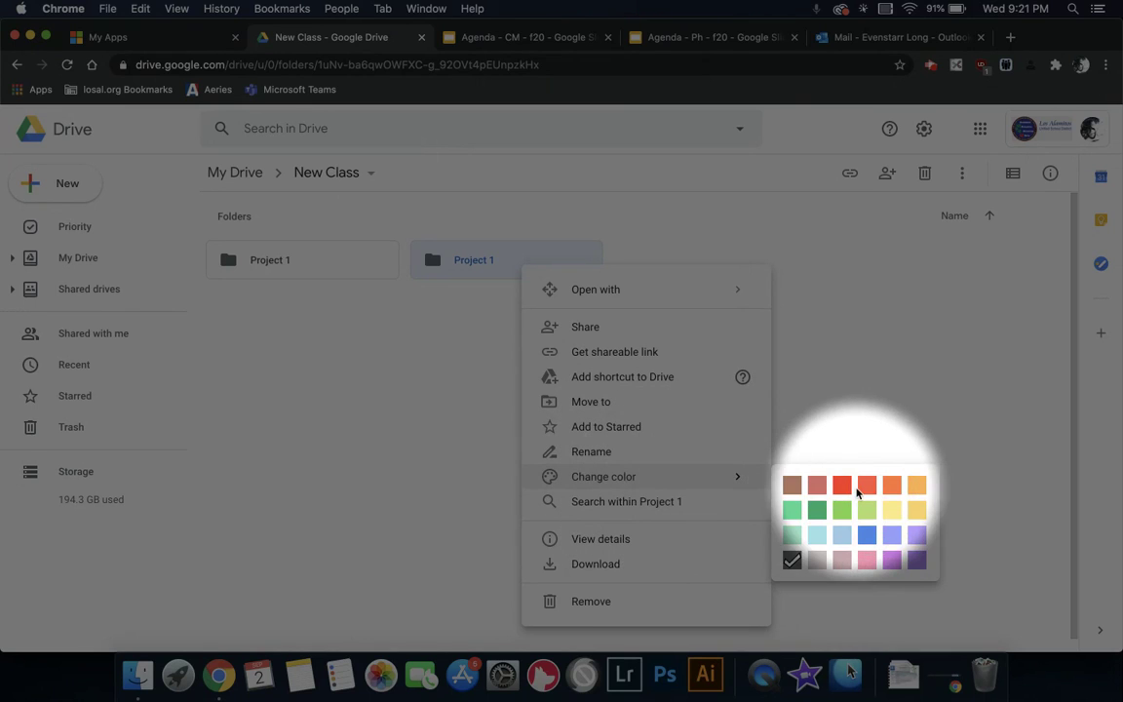
pyautogui.click(864, 492)
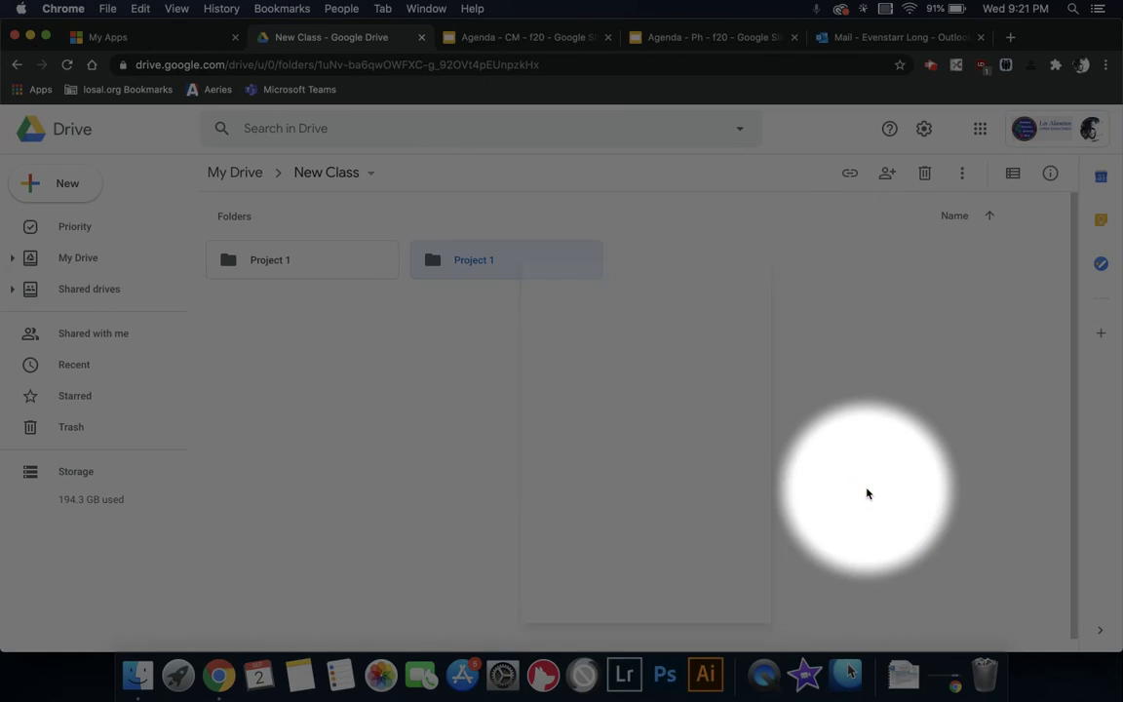
# Set the second Project 1 folder's colour back to dark grey
pyautogui.rightClick(475, 262)
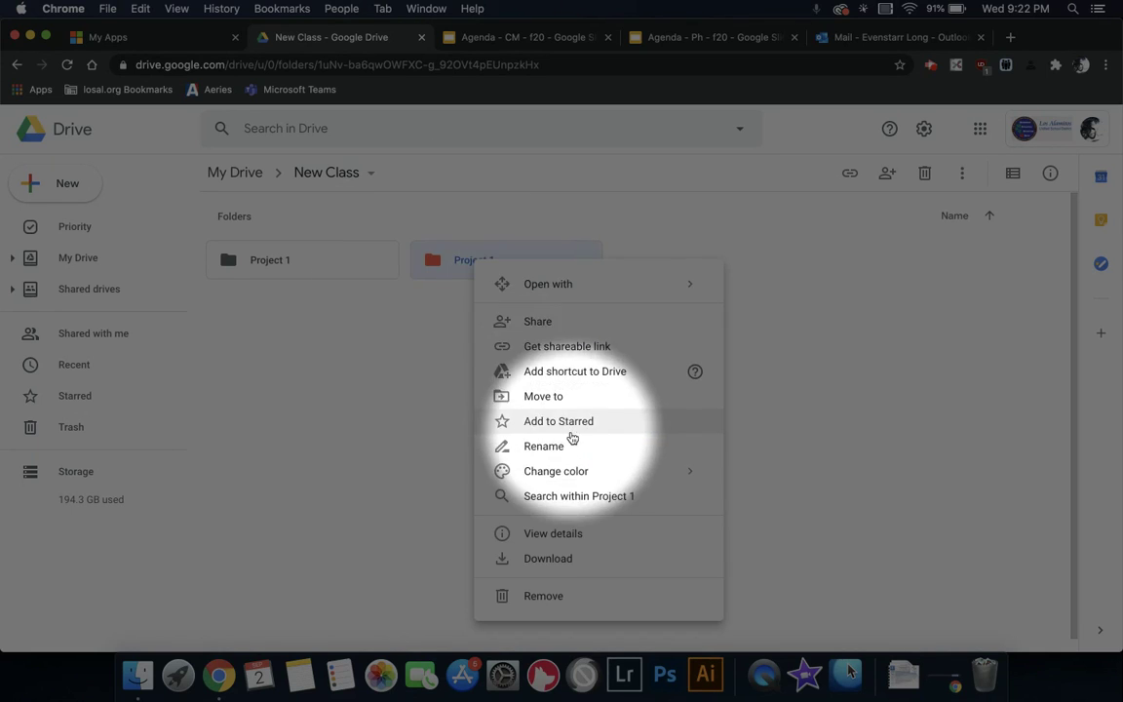
pyautogui.moveTo(602, 474)
pyautogui.click(744, 554)
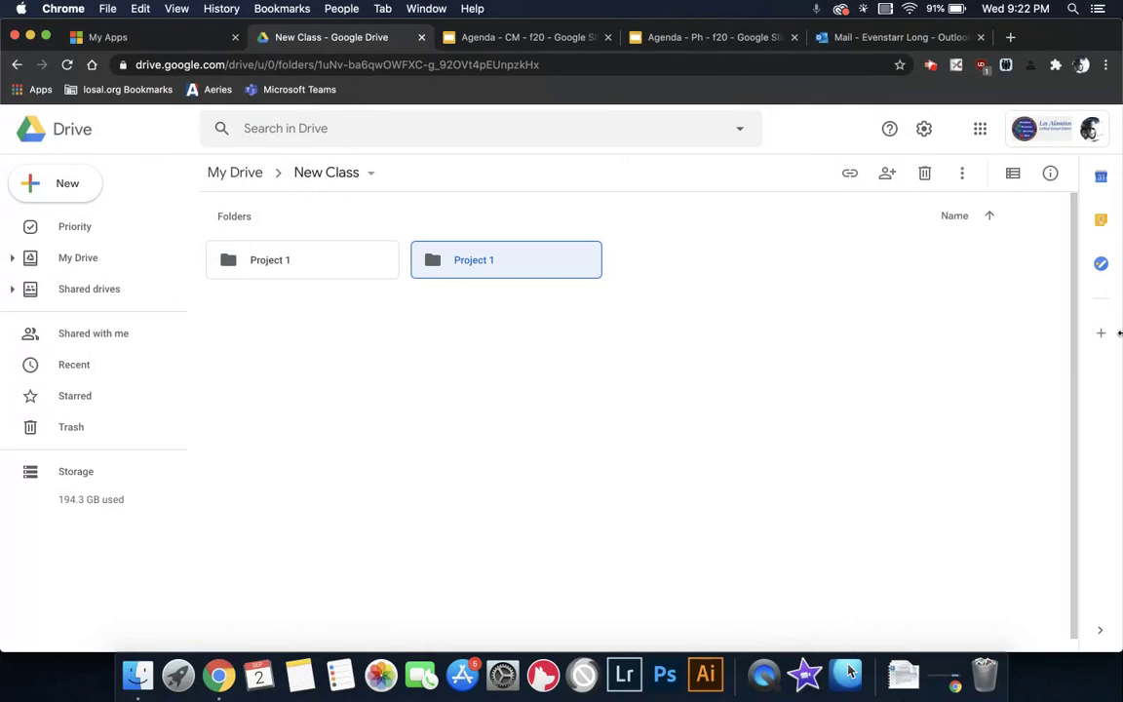
# Narrow the Chrome window and drag the desktop JPG image into New Class to upload it
pyautogui.moveTo(1119, 333); pyautogui.dragTo(858, 334)
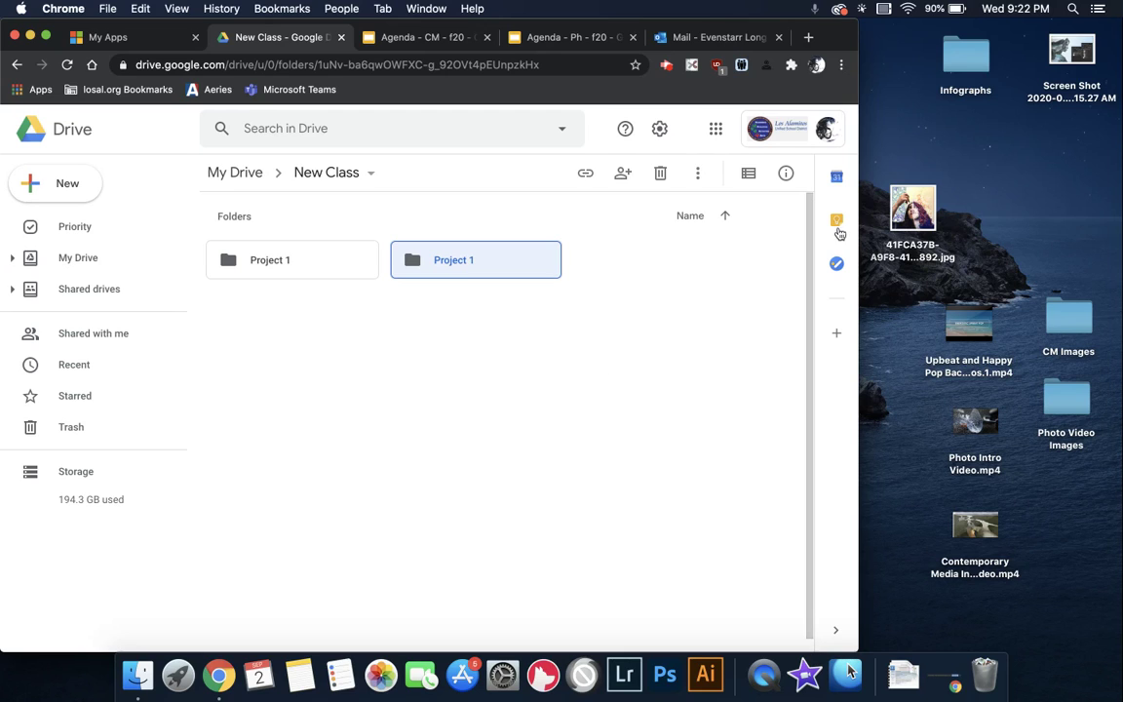
pyautogui.moveTo(912, 213); pyautogui.dragTo(426, 406)
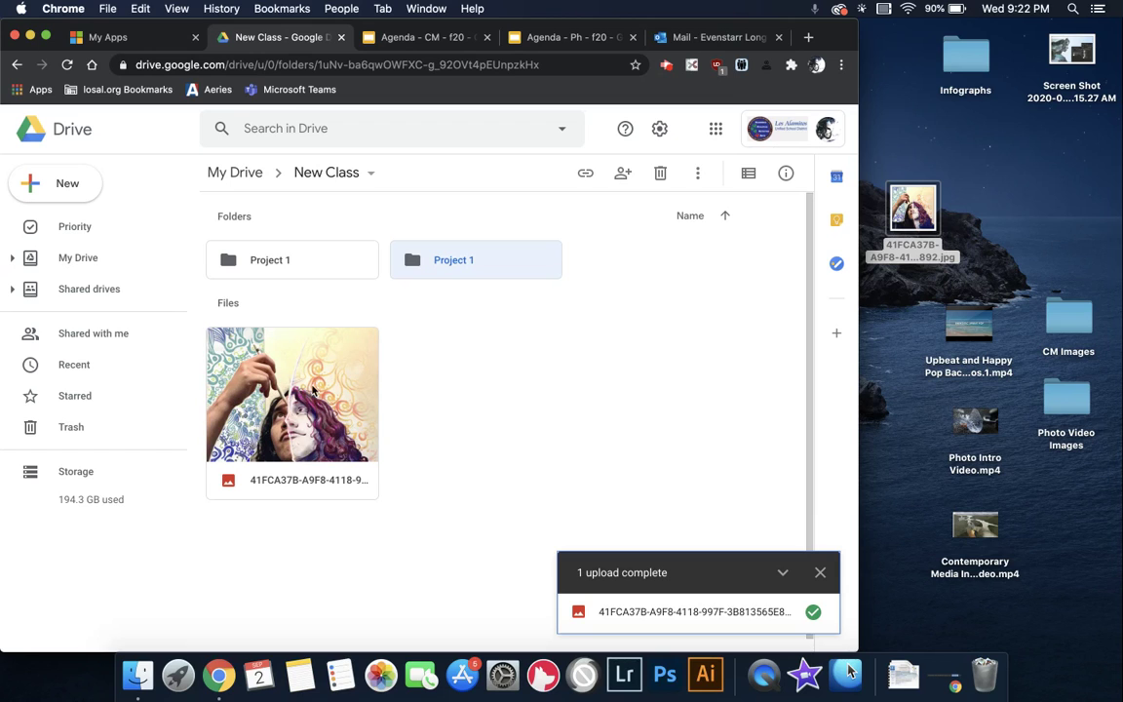
pyautogui.moveTo(279, 363); pyautogui.dragTo(286, 405)
pyautogui.rightClick(286, 406)
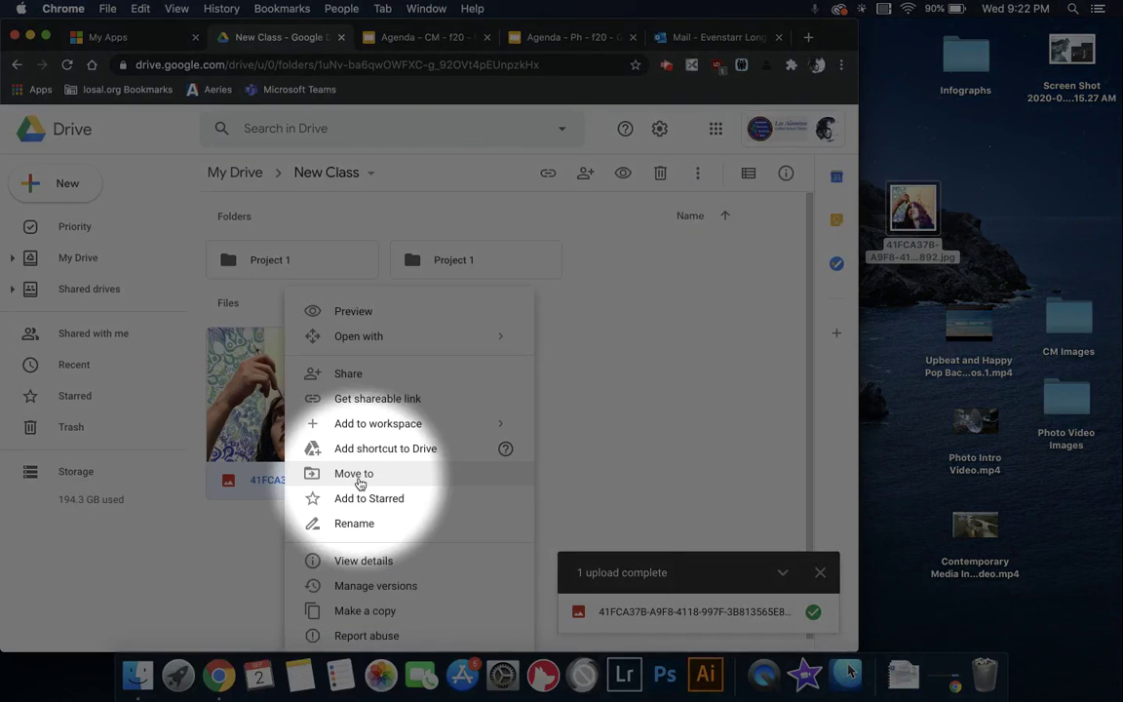
pyautogui.click(359, 478)
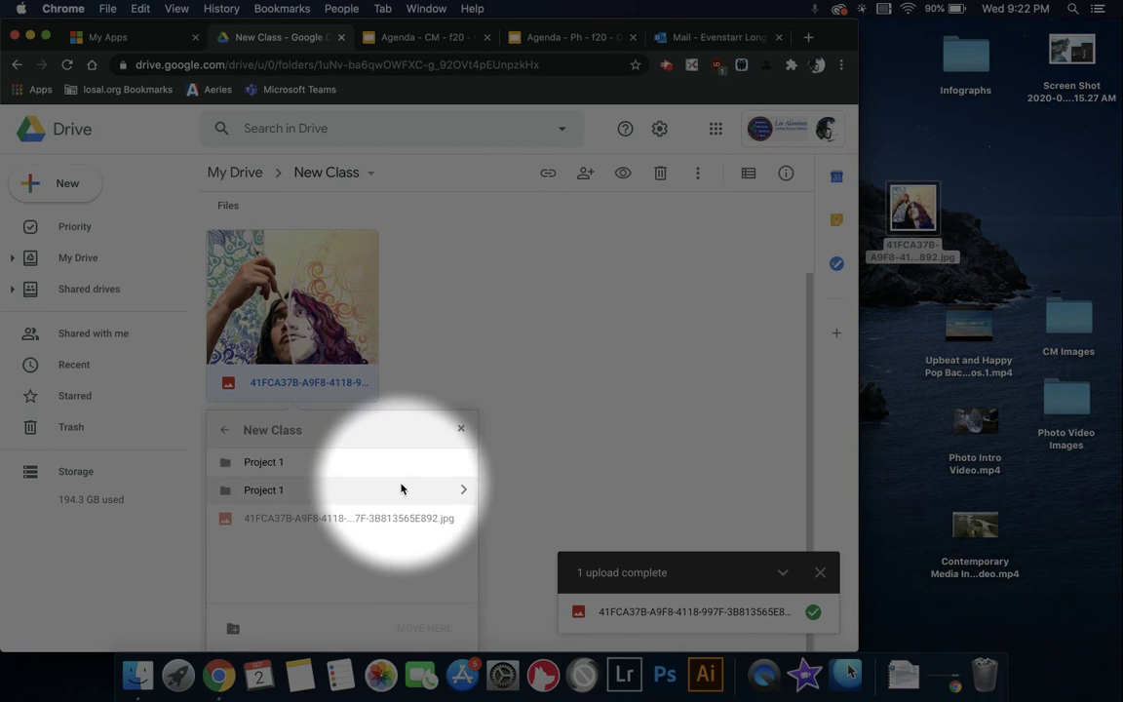
pyautogui.click(226, 432)
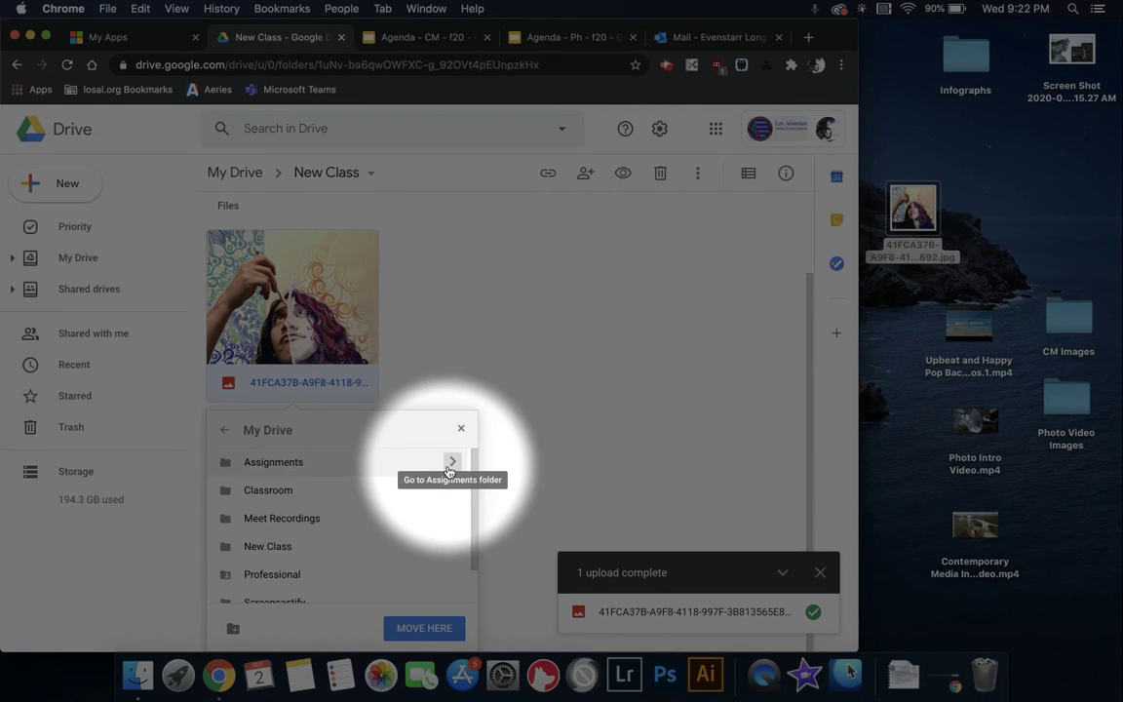
pyautogui.click(452, 462)
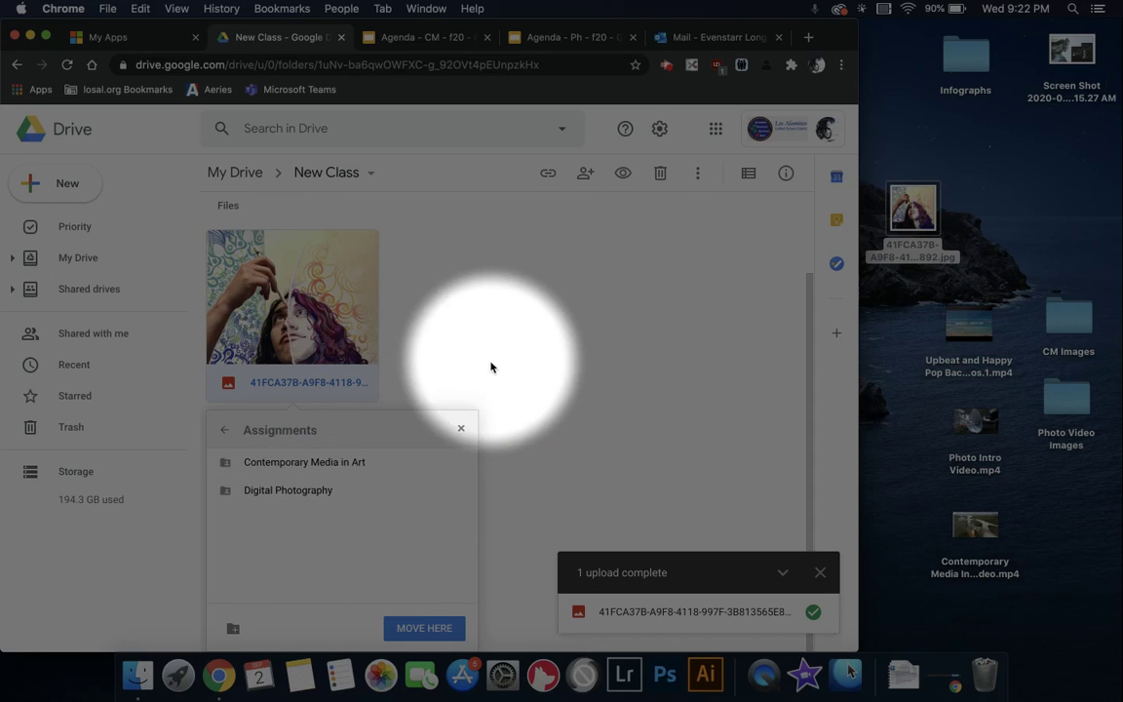
pyautogui.click(459, 430)
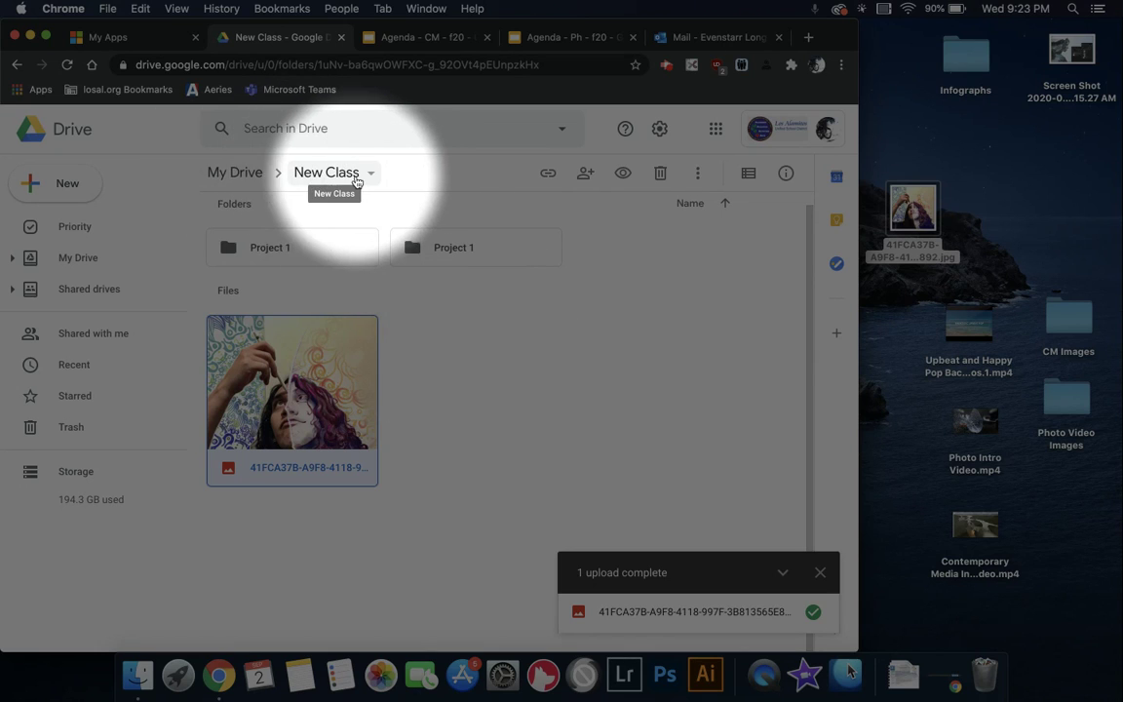
# Drag the uploaded JPG onto the second Project 1 folder and open that folder
pyautogui.moveTo(364, 351); pyautogui.dragTo(450, 261)
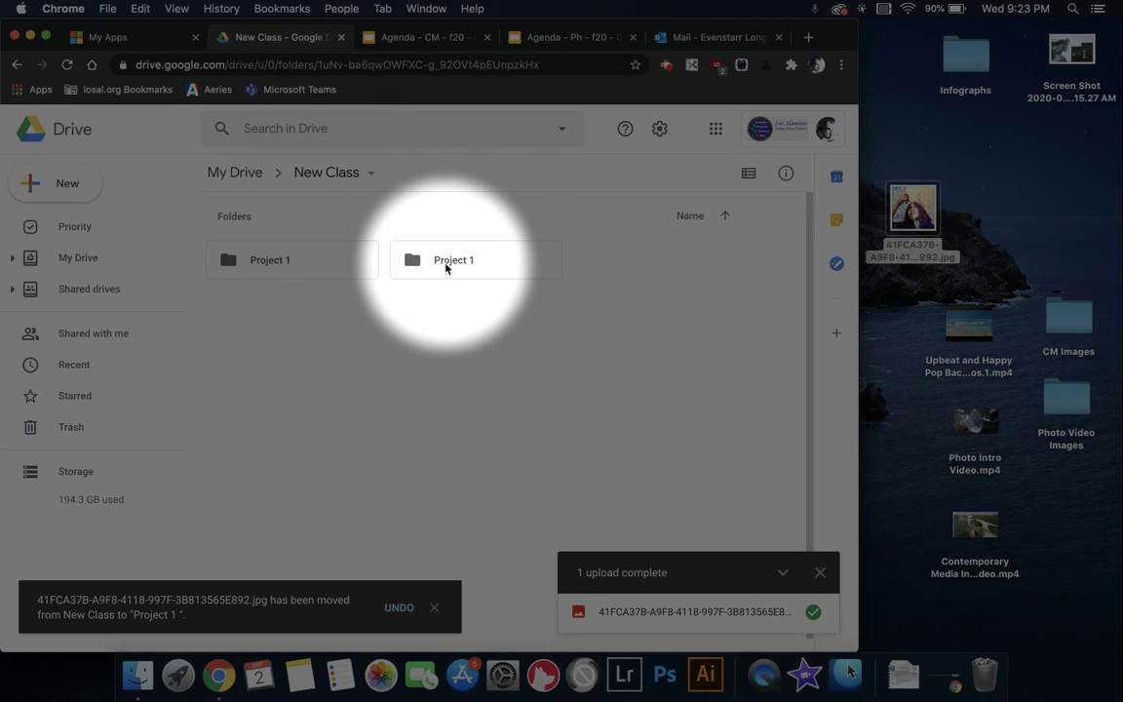
pyautogui.click(445, 265)
pyautogui.click(446, 265)
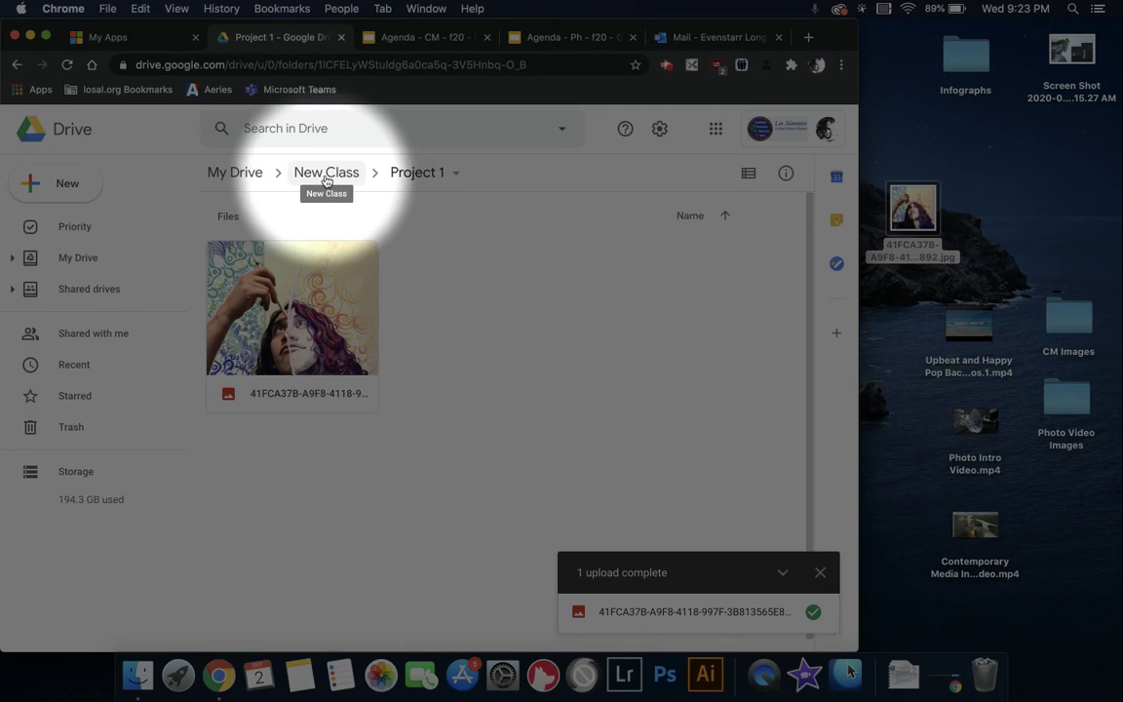
# Check the image in Project 1, return to My Drive, and dismiss the upload-complete notice
pyautogui.click(325, 176)
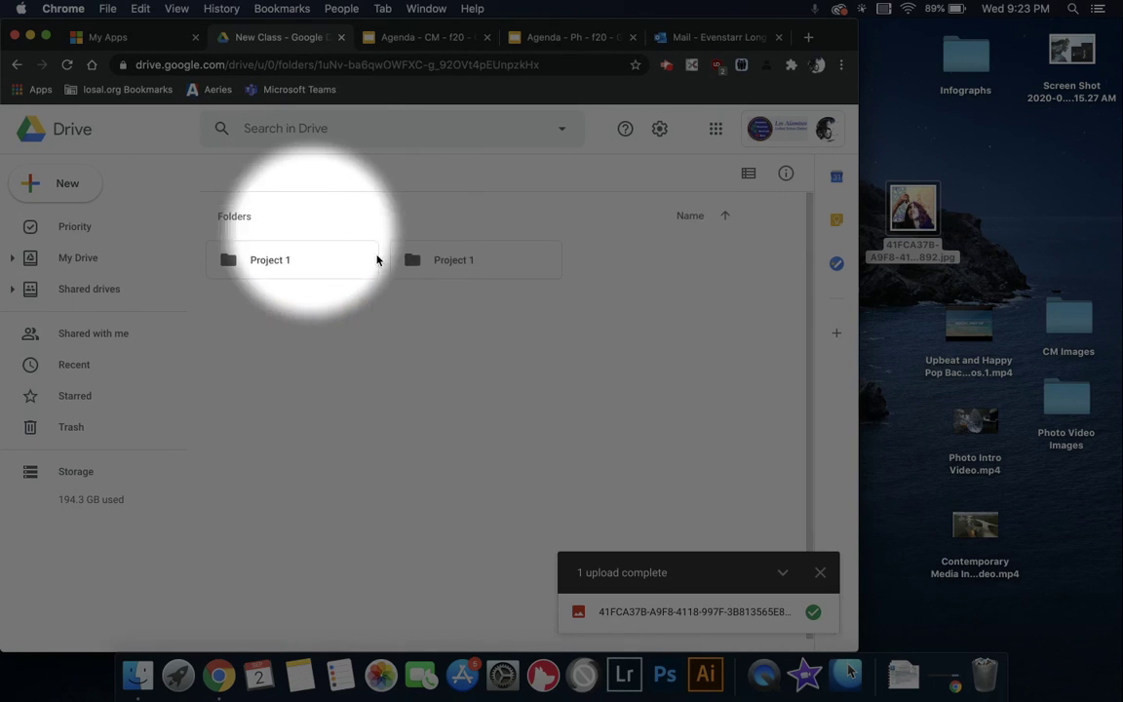
pyautogui.doubleClick(480, 268)
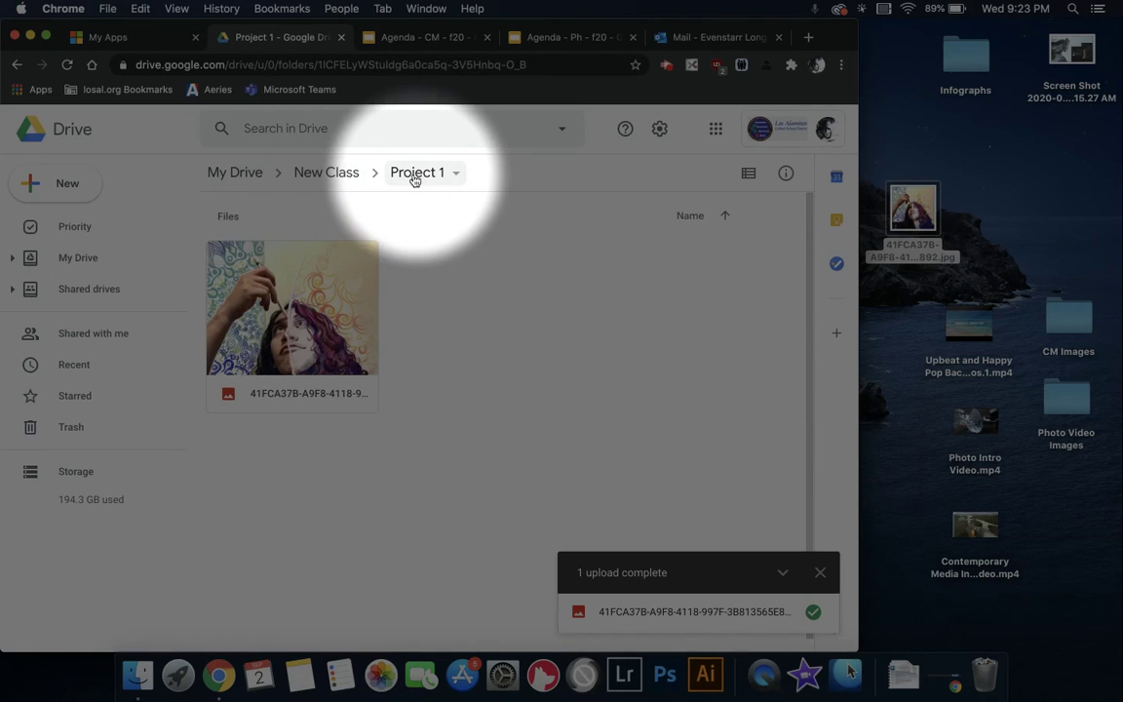
pyautogui.click(235, 175)
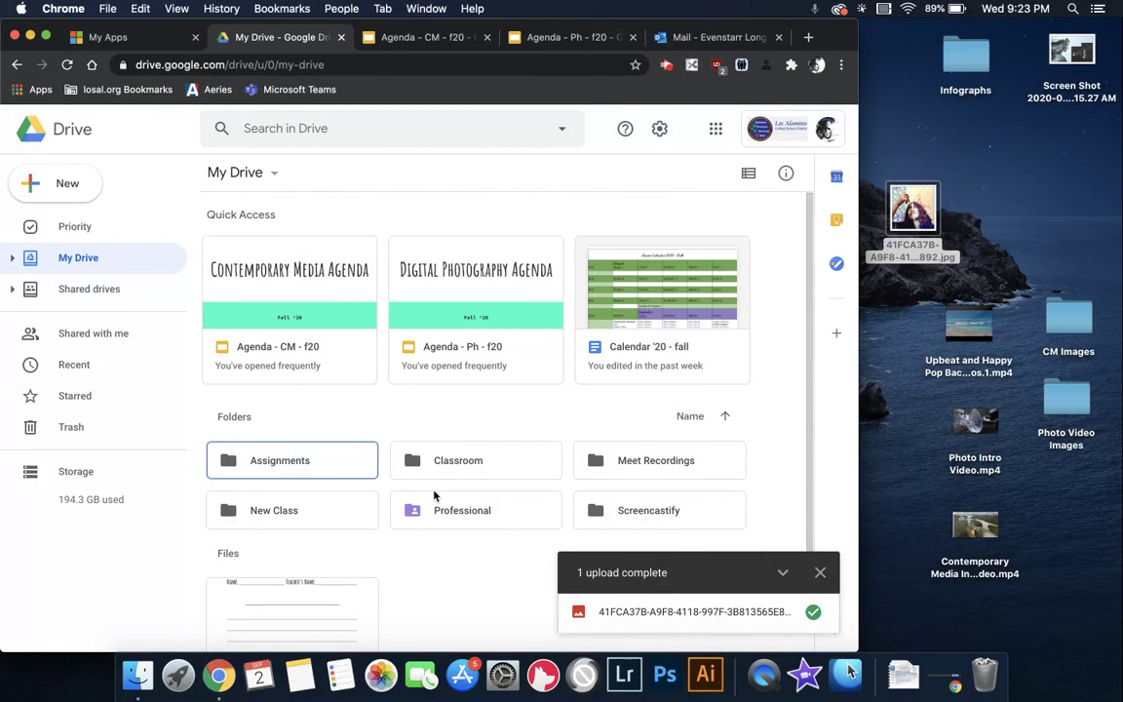
pyautogui.click(817, 573)
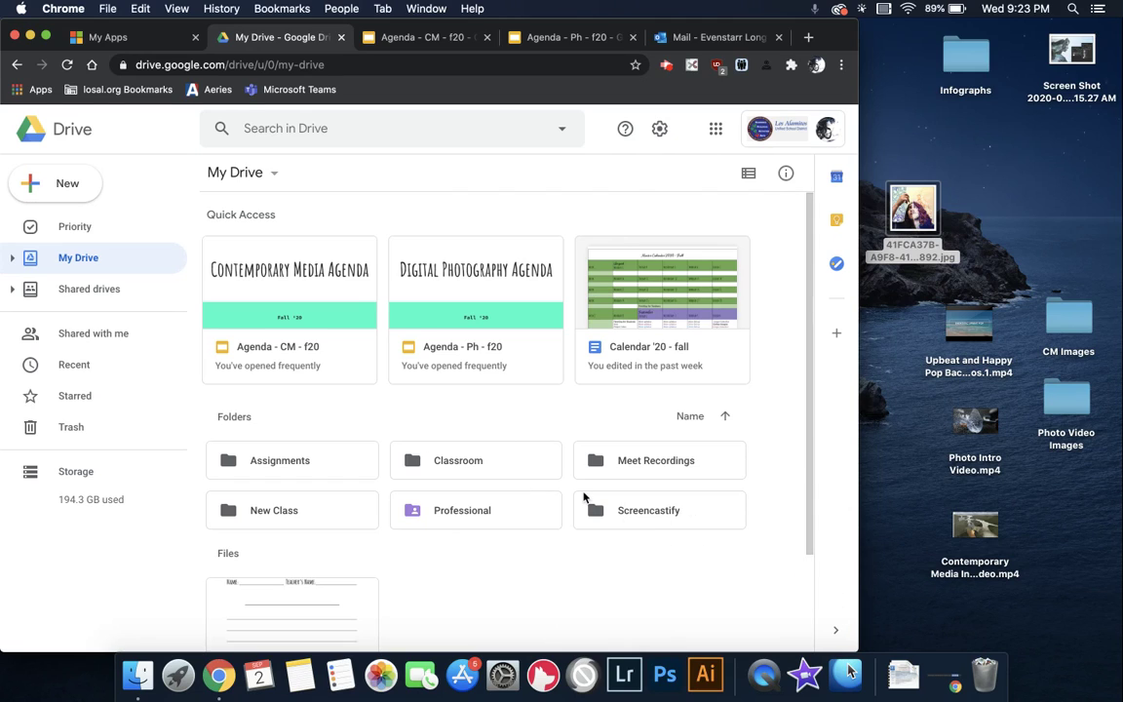